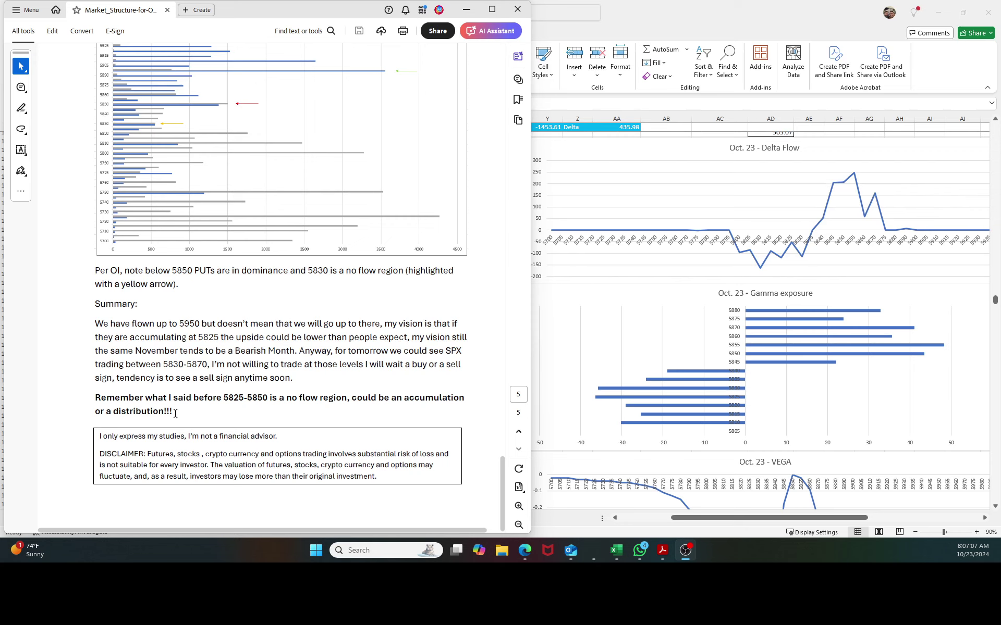
Step: Select the bold reminder below the summary, and its 5825-5850 range, to point them out in the market structure PDF
left_click_drag(174, 412, 97, 398)
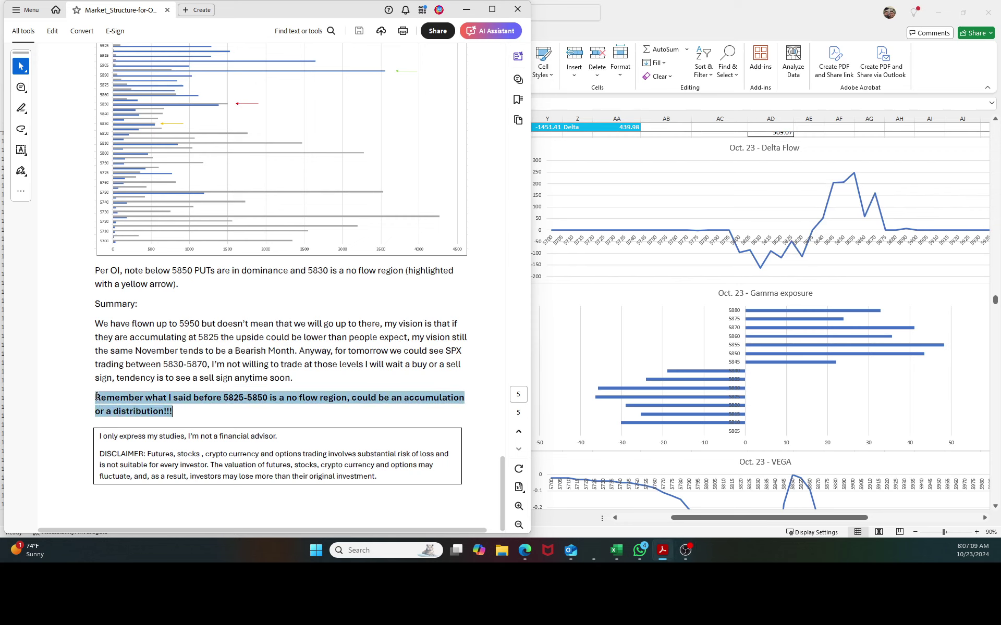
left_click(260, 404)
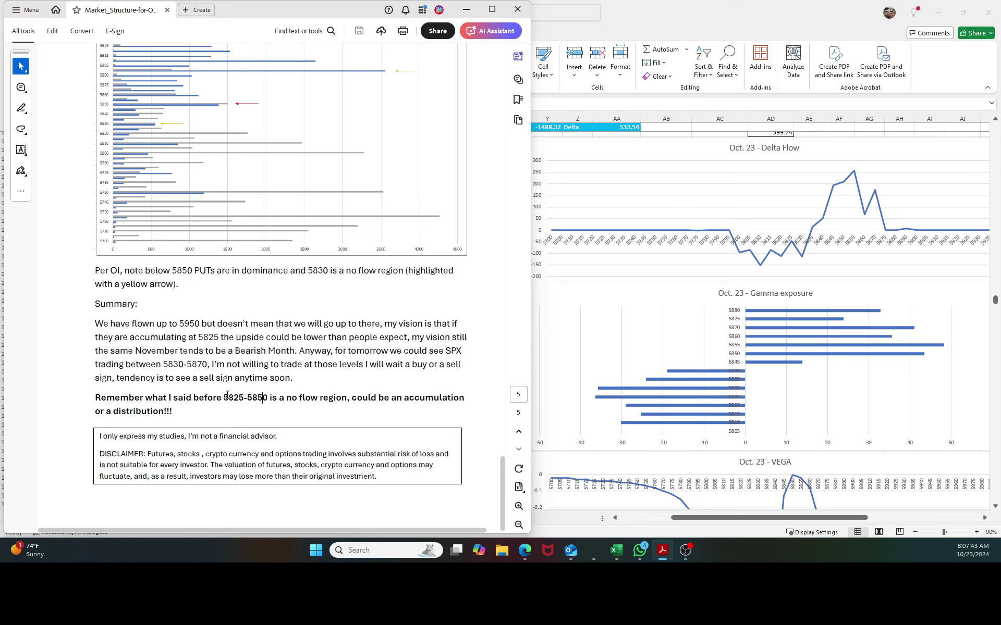
left_click_drag(223, 398, 267, 399)
left_click(241, 407)
Step: Switch to WhatsApp and search the O PROFETA VIP - CLOSED group chat for "5", leaving the window minimized
left_click(646, 554)
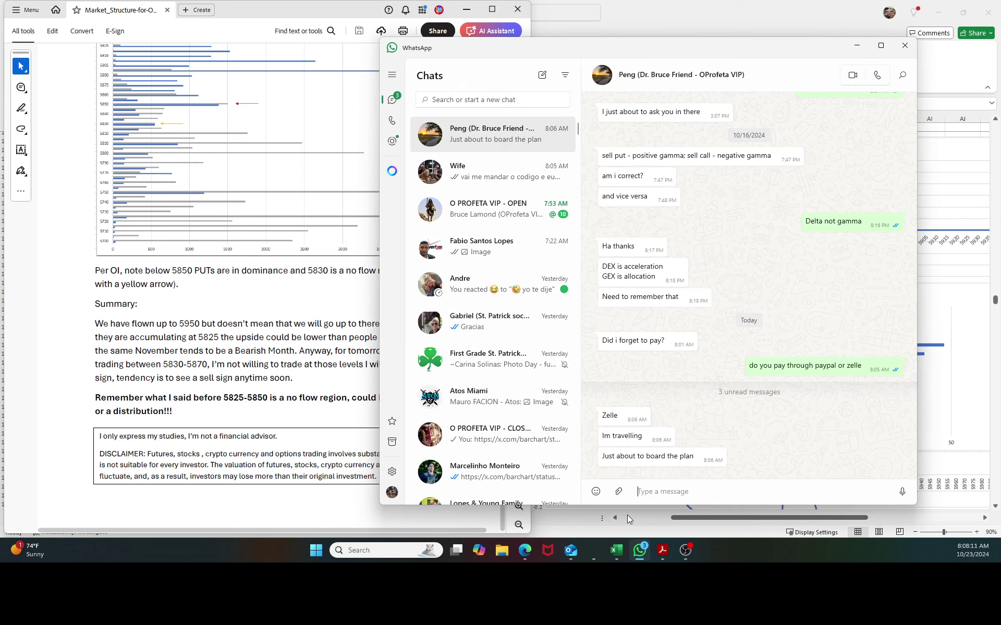
scroll(490, 308, "down", 3)
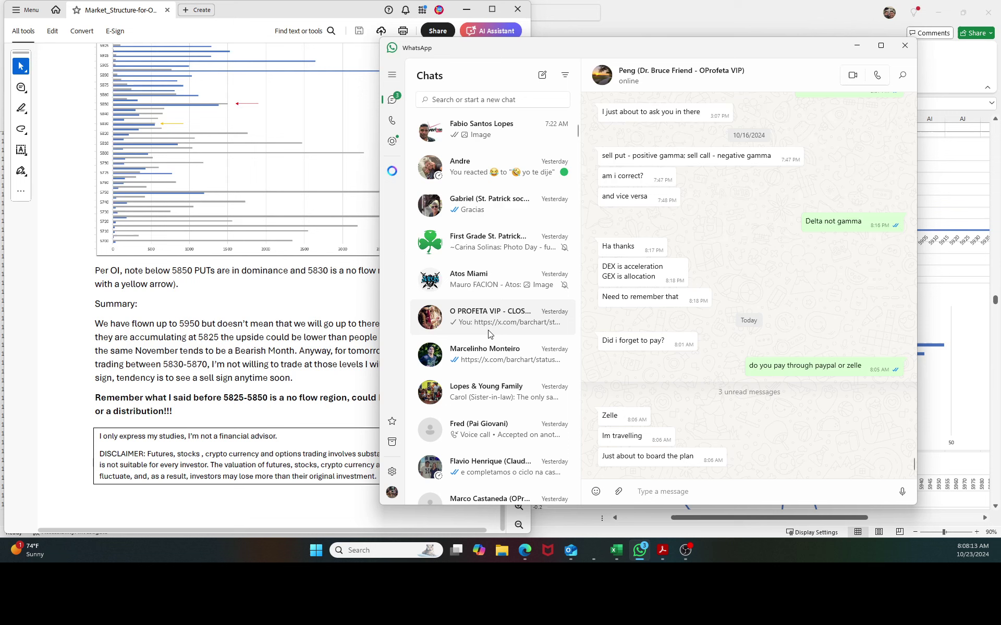
left_click(494, 326)
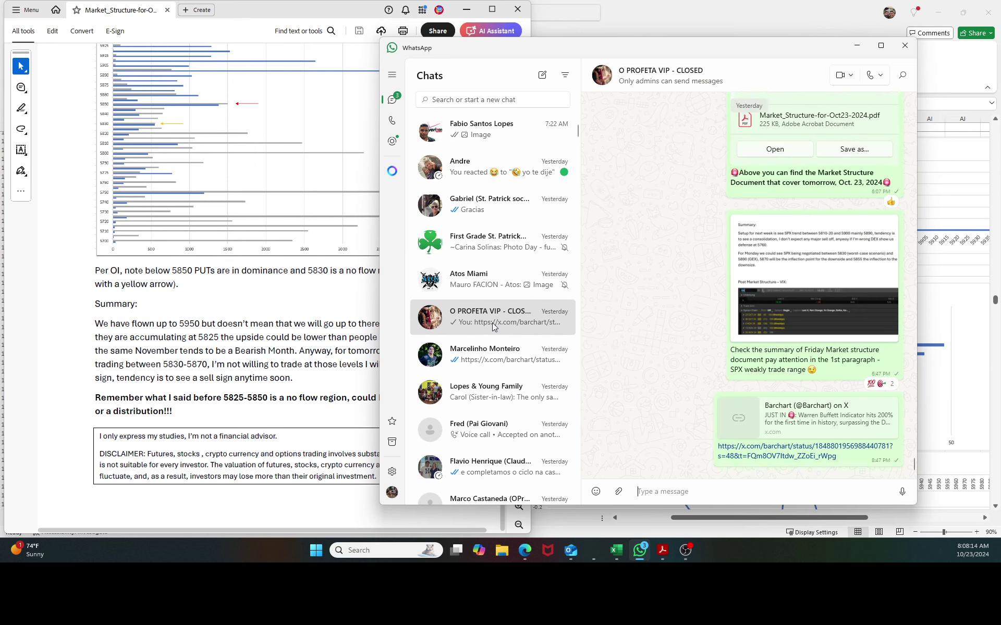
left_click(902, 75)
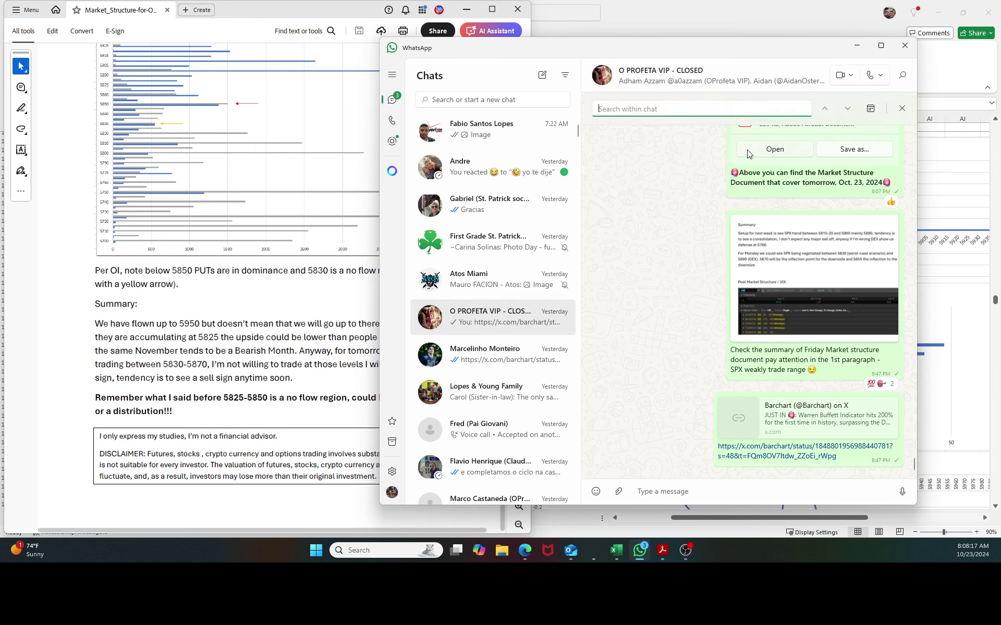
type("5")
key("Return")
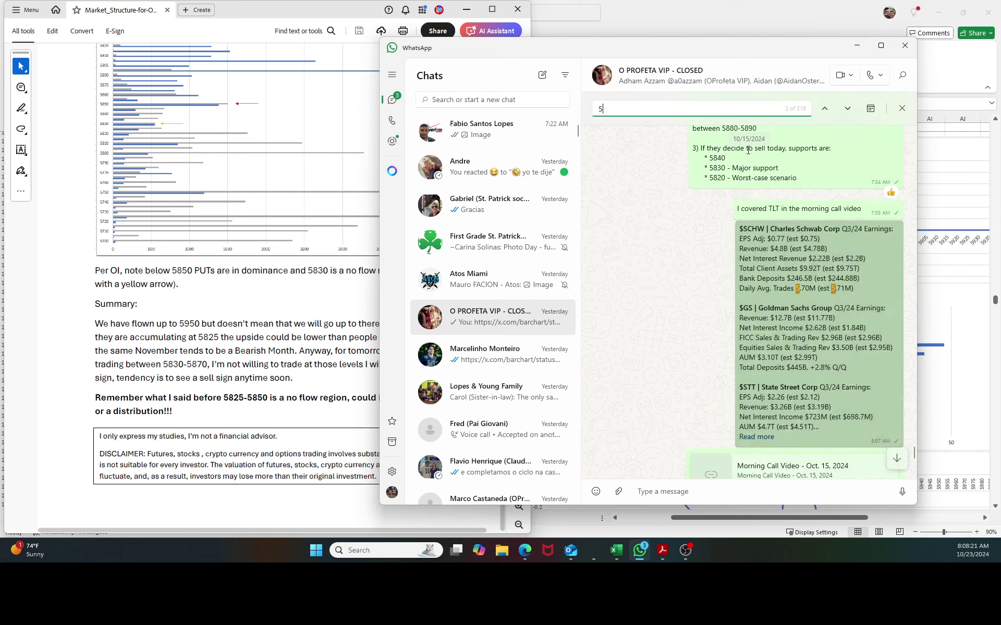
left_click(856, 46)
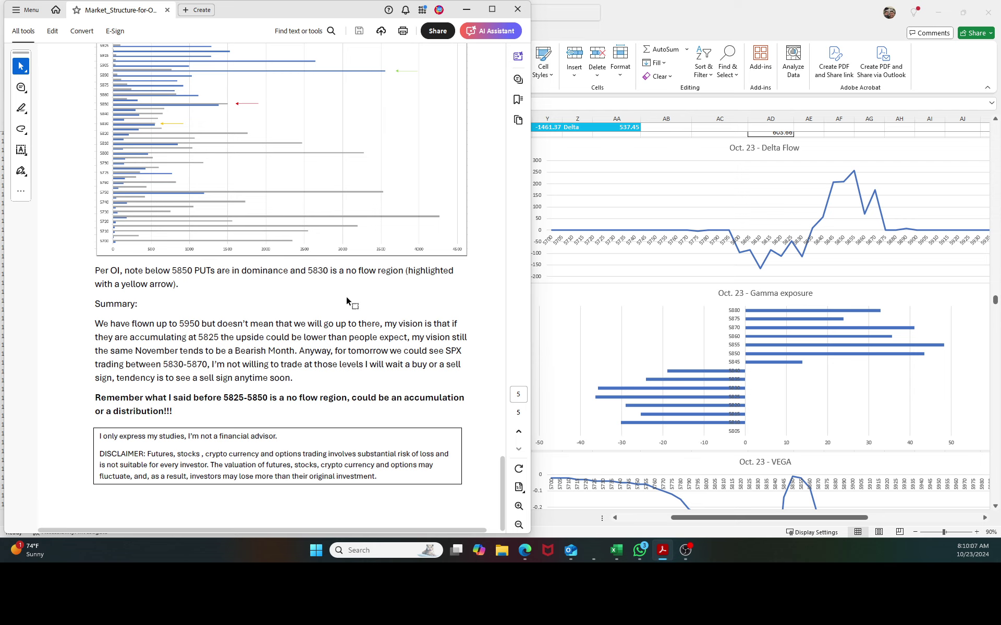
Step: Review the market structure PDF from the weekly exposure charts on page 1 through to the summary on page 5
scroll(369, 313, "up", 5)
scroll(368, 313, "up", 20)
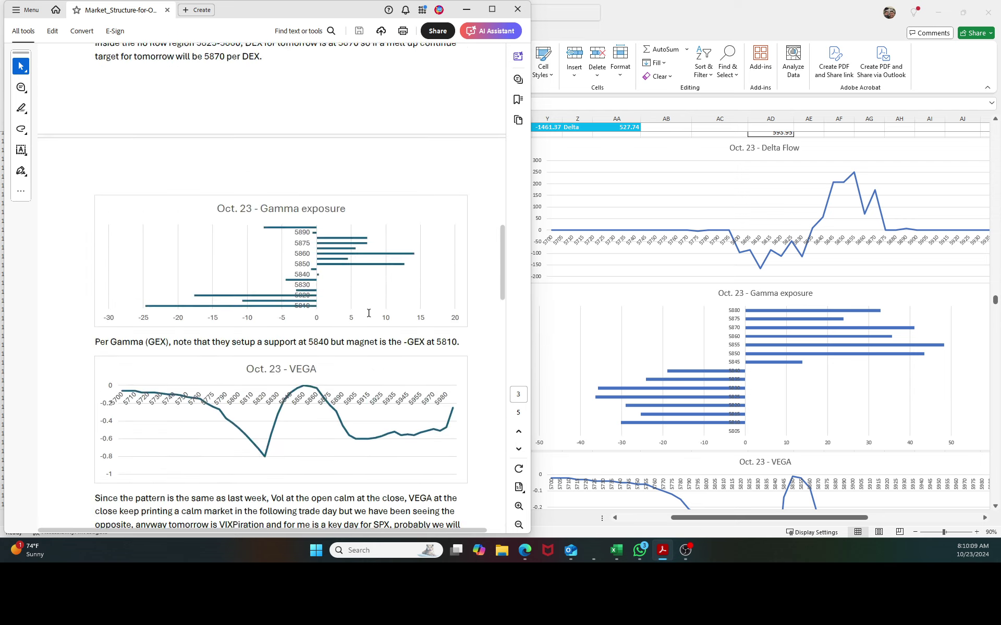
scroll(368, 313, "up", 12)
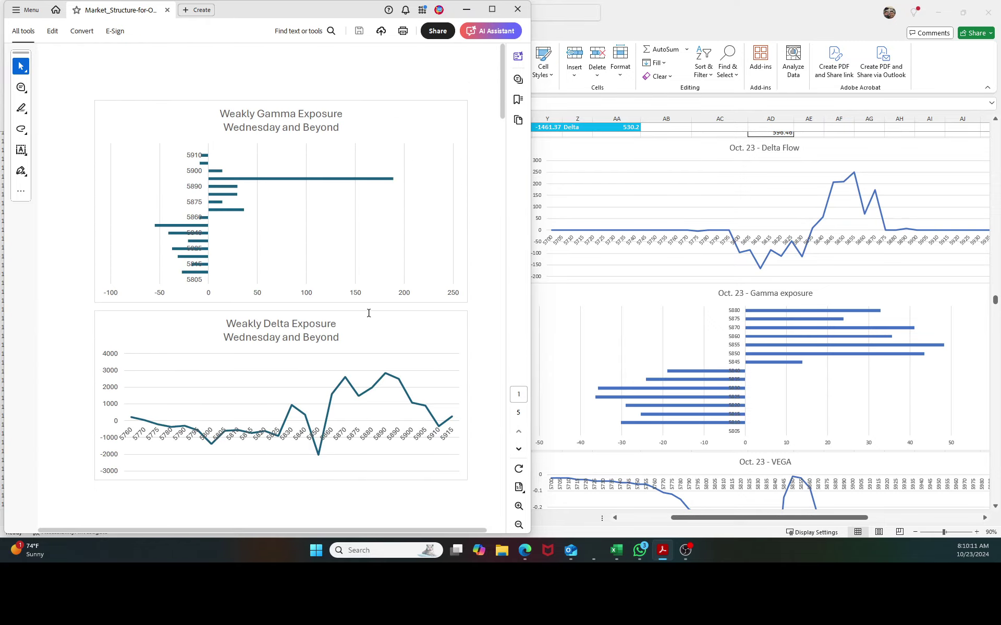
scroll(369, 313, "down", 15)
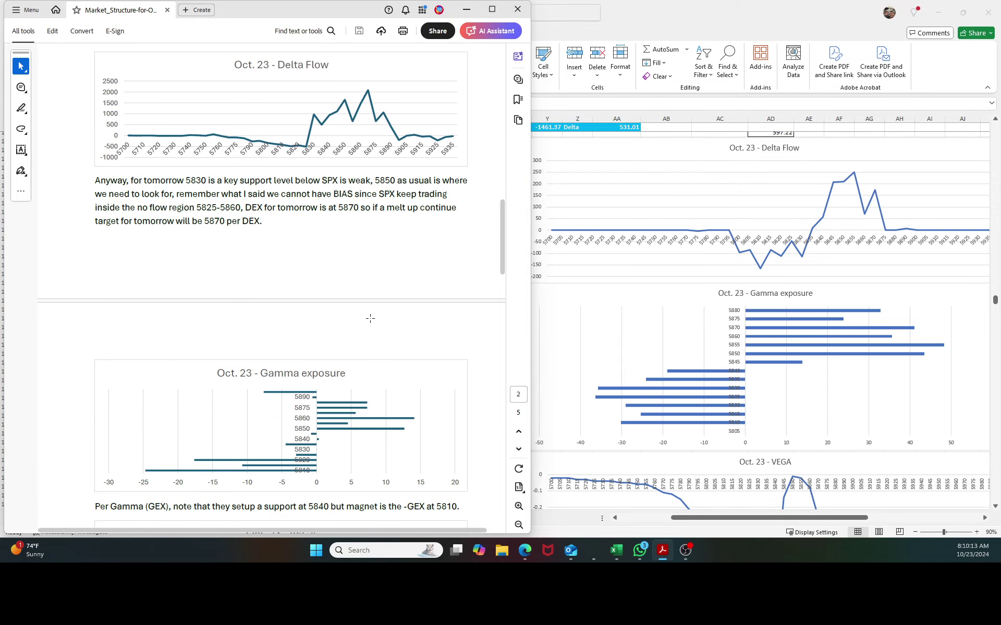
scroll(370, 318, "down", 15)
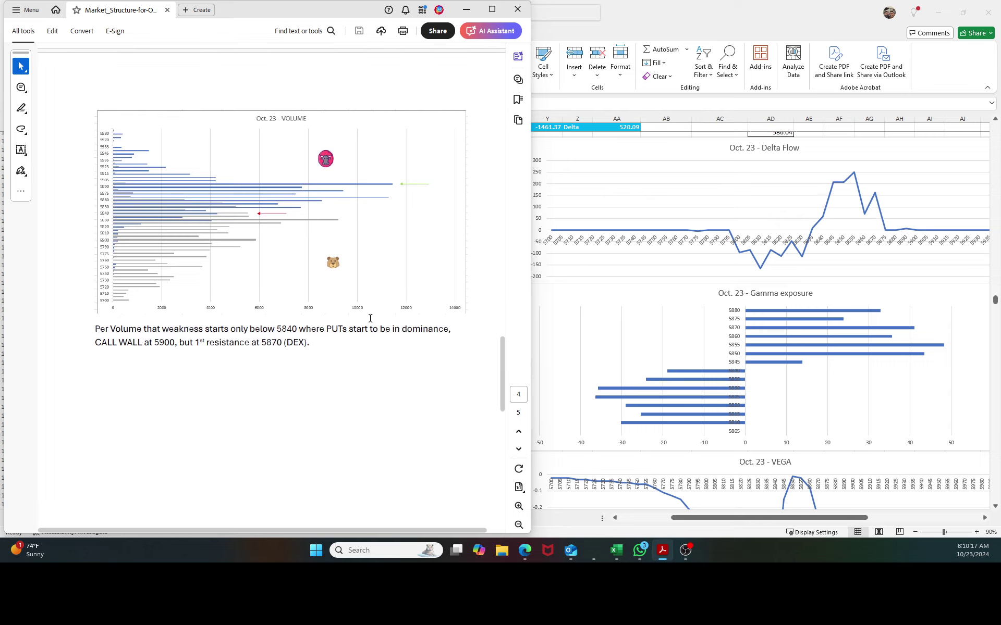
scroll(370, 318, "down", 10)
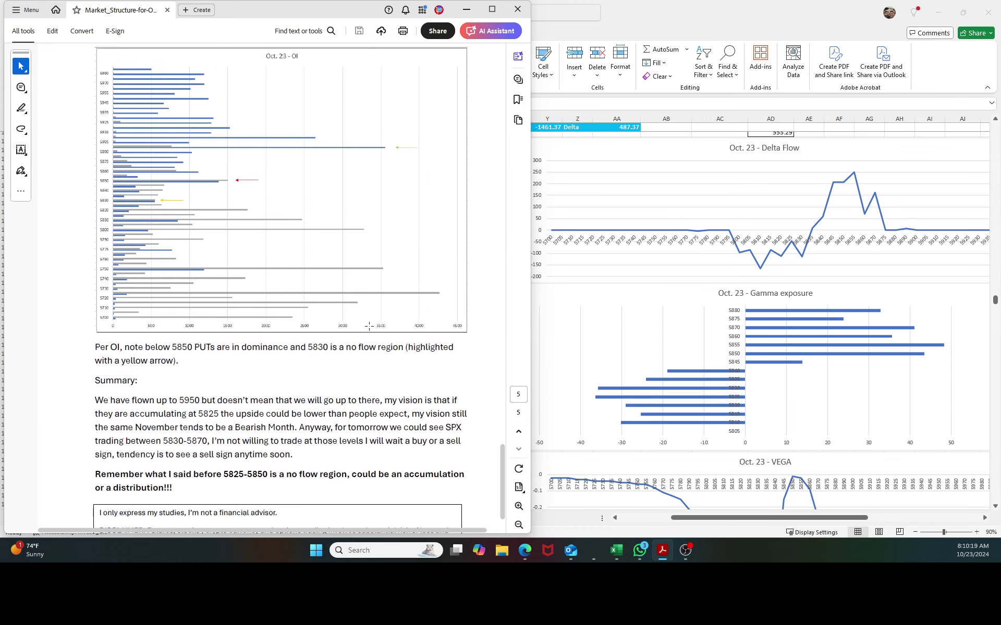
scroll(369, 327, "down", 2)
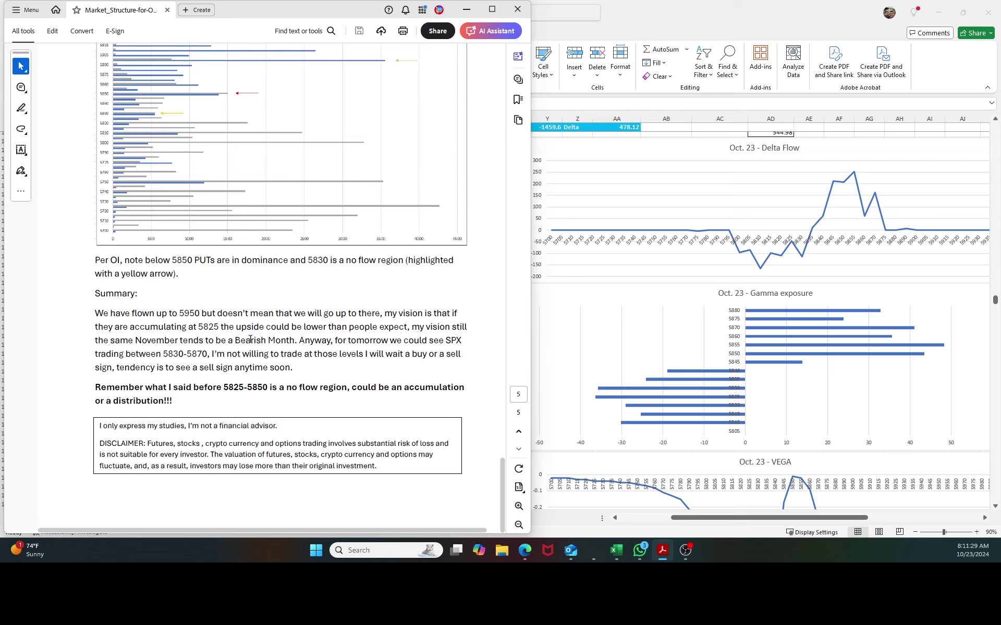
Step: Select the "Bearish Month" wording, the full summary paragraph and the 5830-5870 trading range to point them out
left_click_drag(297, 341, 261, 344)
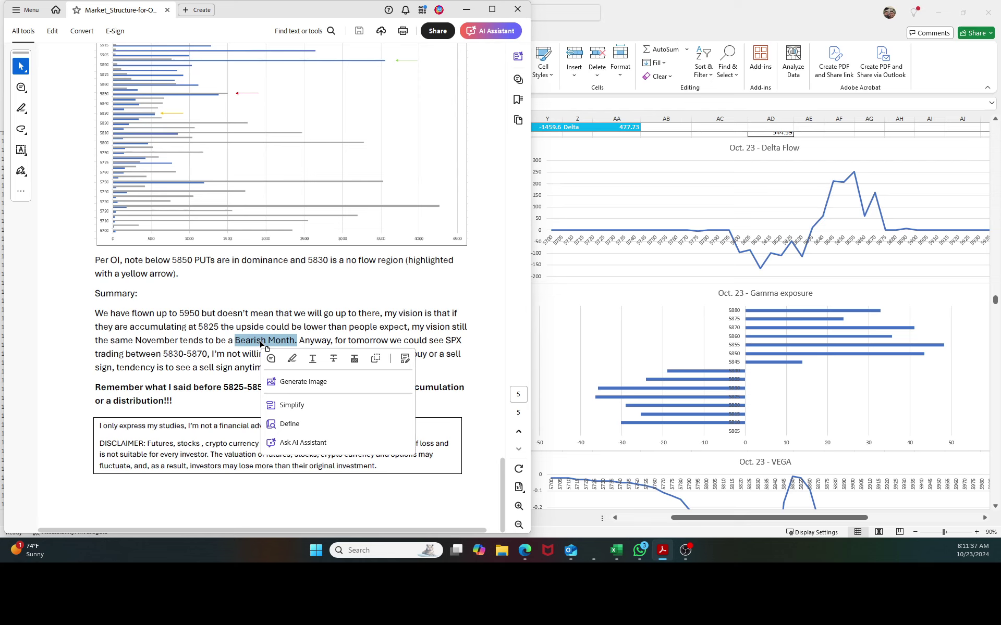
left_click(308, 330)
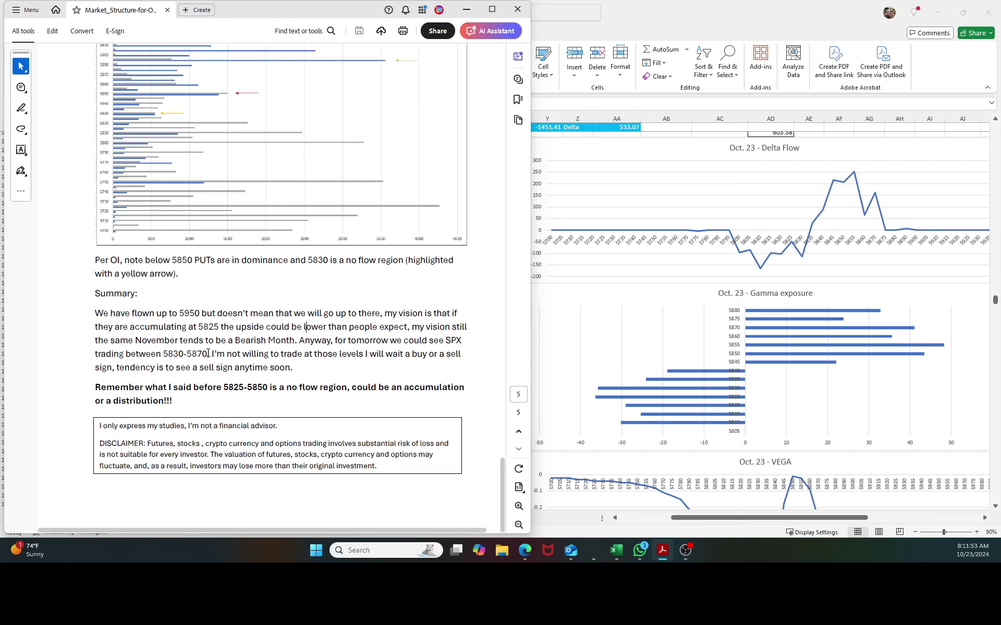
left_click_drag(184, 353, 164, 356)
left_click(140, 356)
left_click_drag(297, 368, 95, 314)
left_click(294, 361)
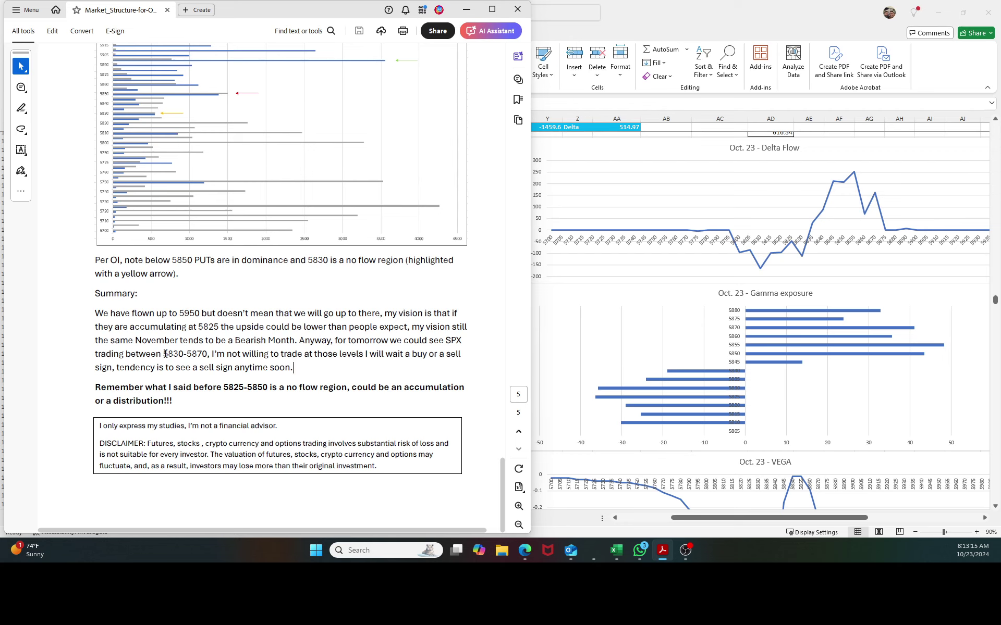
left_click_drag(165, 354, 209, 355)
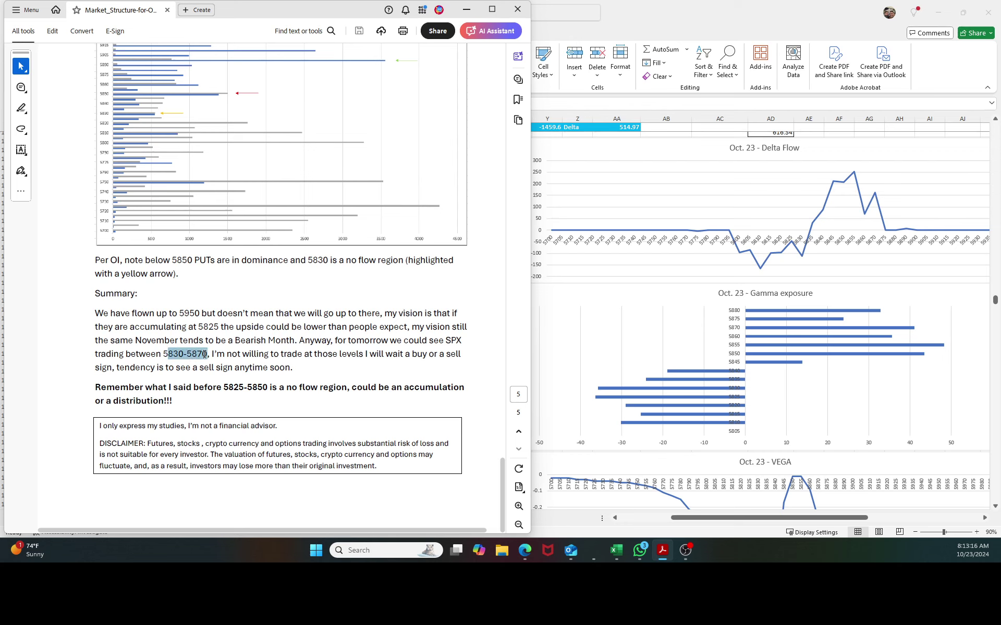
left_click(165, 354)
Step: Switch to the Excel flow workbook and examine the Oct. 23 Delta Flow and Gamma exposure charts on WEEK4
left_click(700, 19)
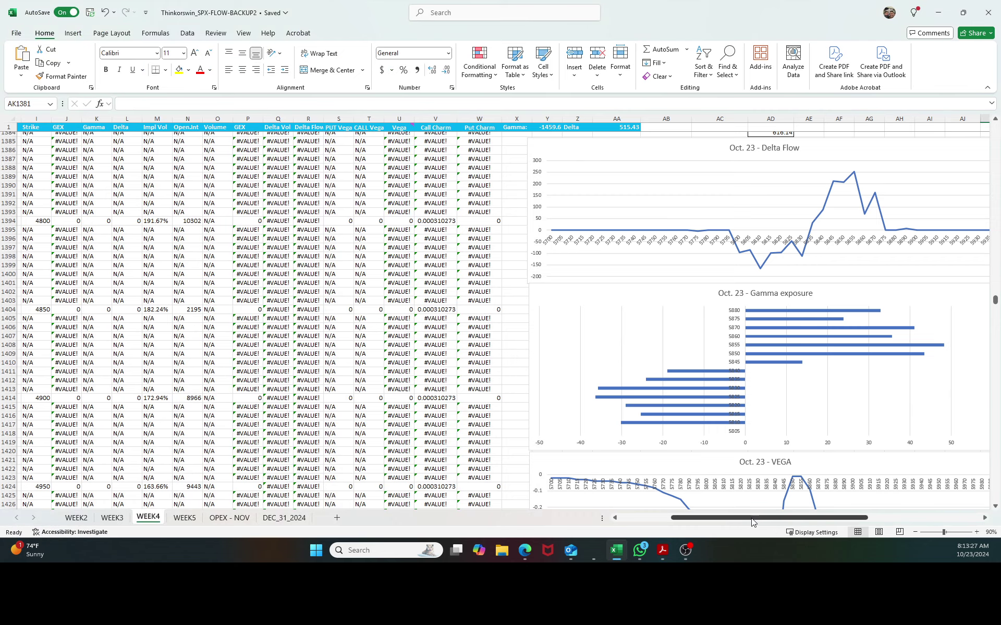
left_click_drag(753, 519, 775, 524)
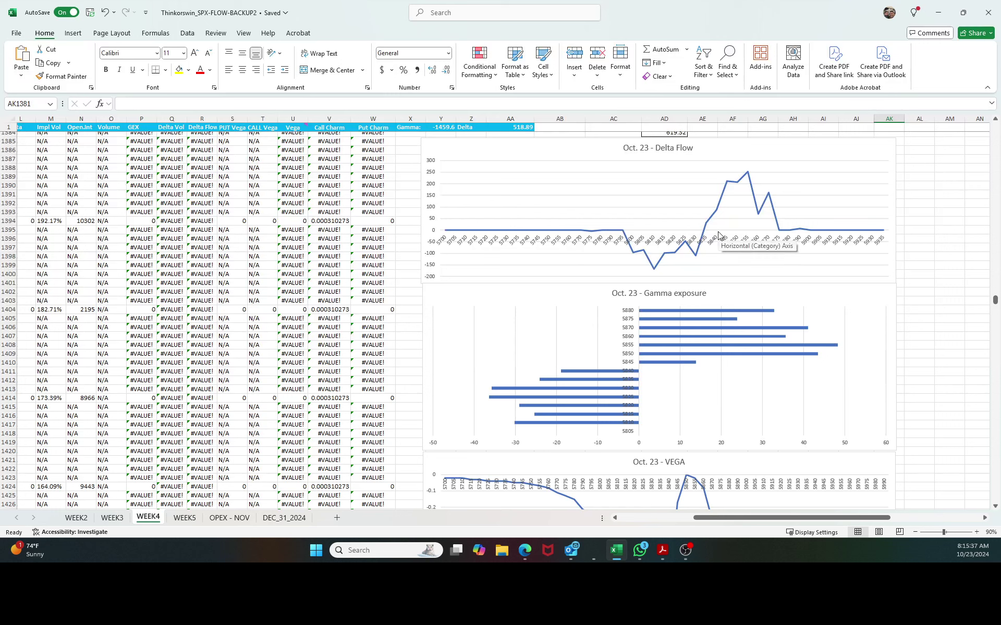
mouse_move(637, 373)
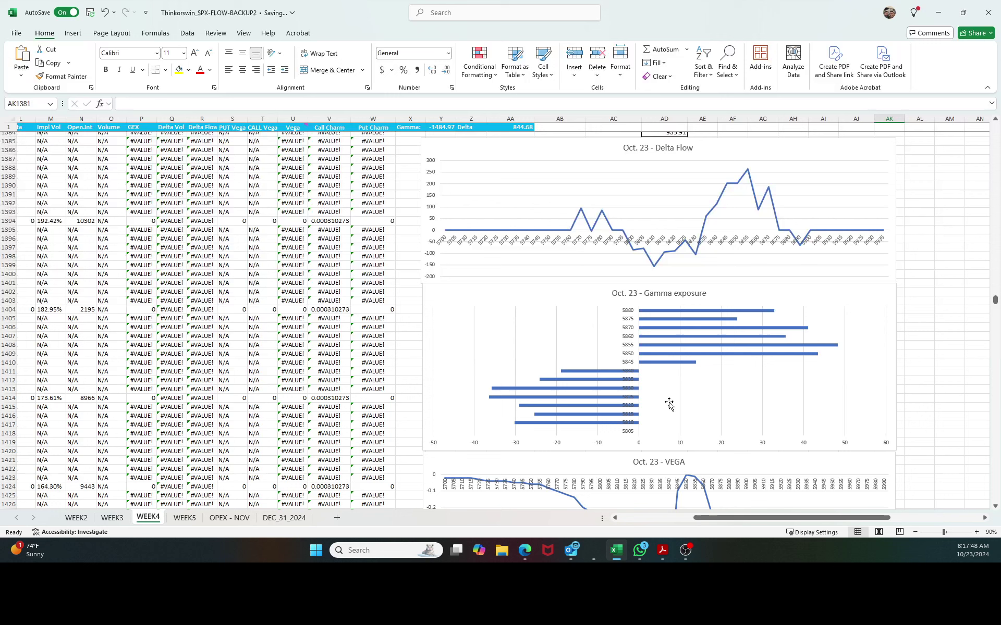
mouse_move(589, 372)
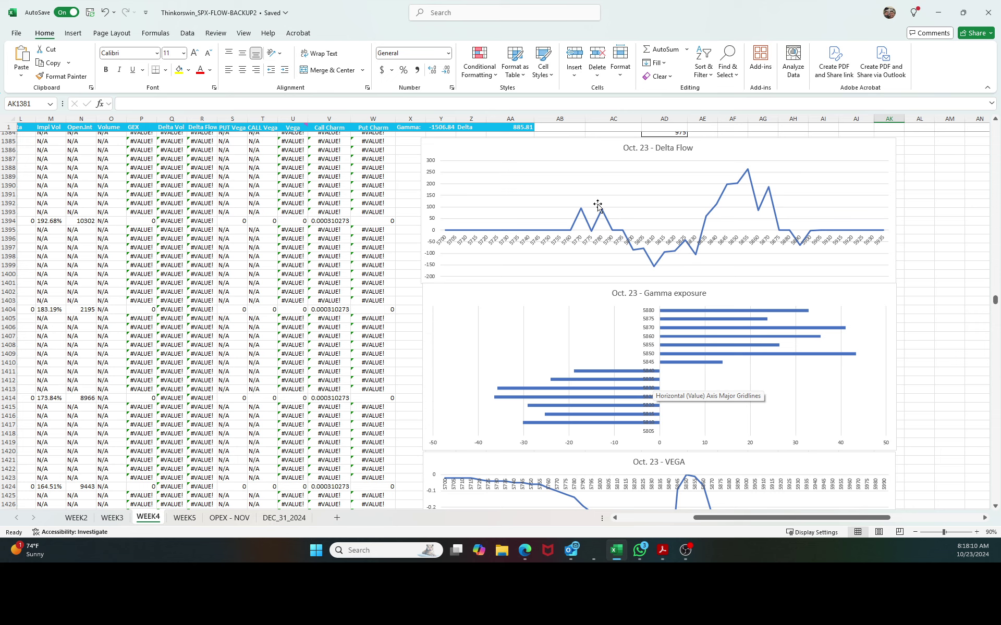
mouse_move(600, 210)
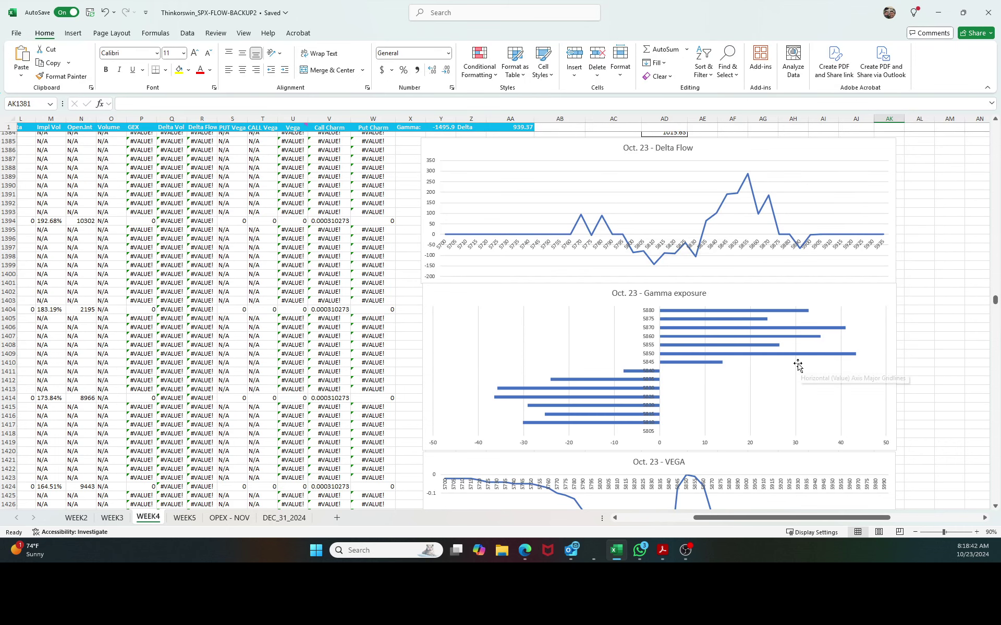
Step: Move the green arrow on the Oct. 23 VOLUME chart to the end of the 5875 CALLs bar
scroll(797, 367, "down", 6)
scroll(797, 368, "down", 11)
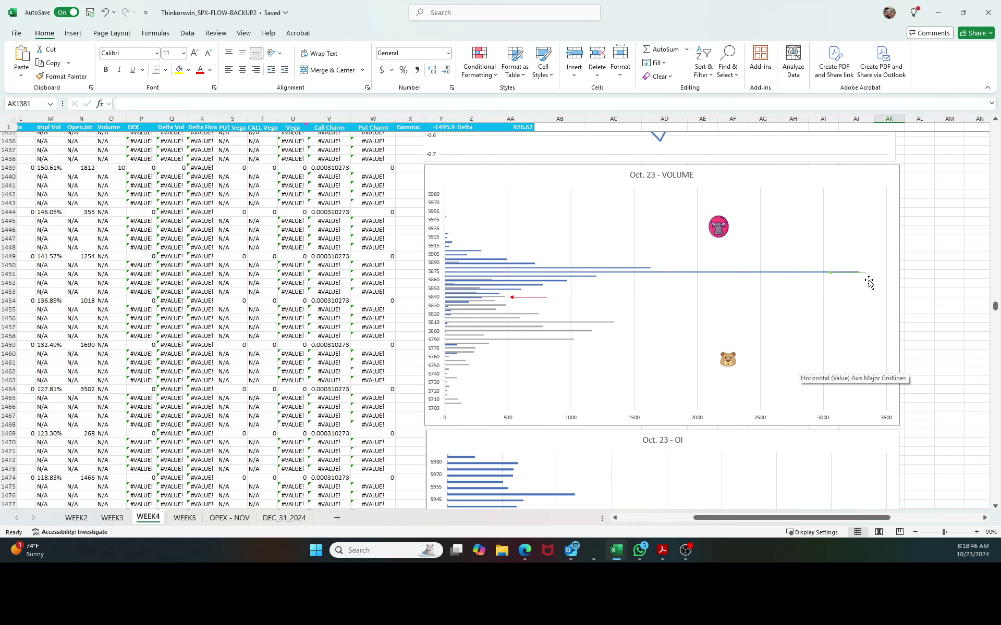
left_click_drag(858, 276, 893, 275)
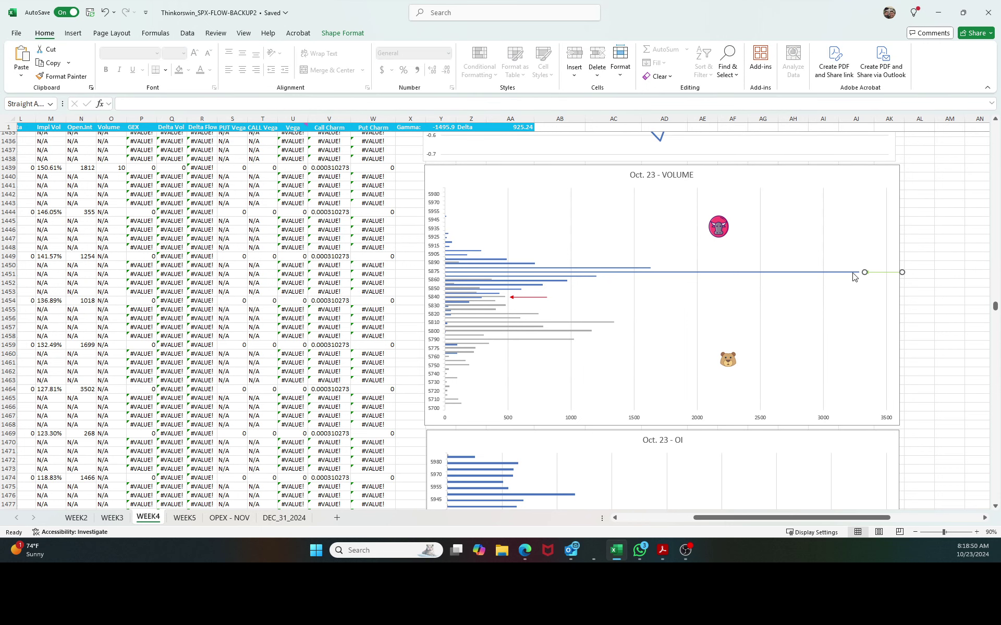
mouse_move(854, 277)
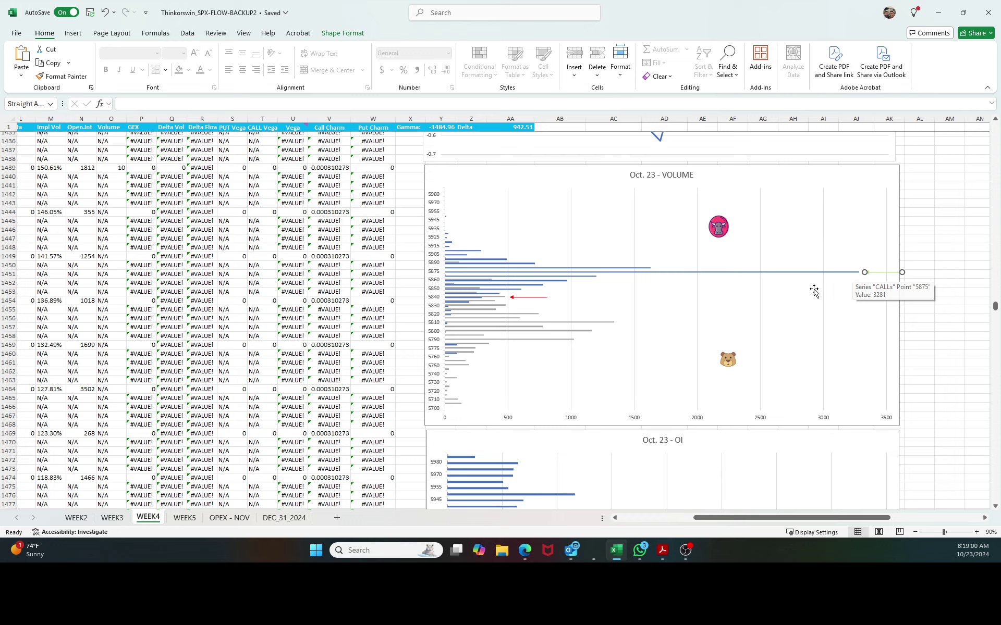
Step: Examine the Oct. 23 Delta Flow chart at the 5855 peak and the 5875 point
scroll(813, 292, "up", 16)
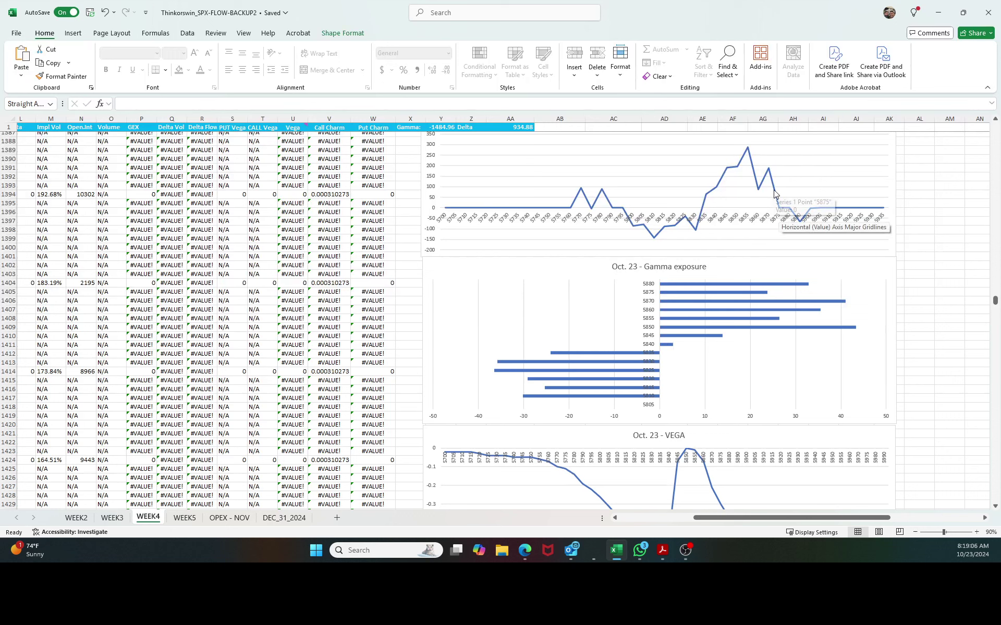
mouse_move(778, 210)
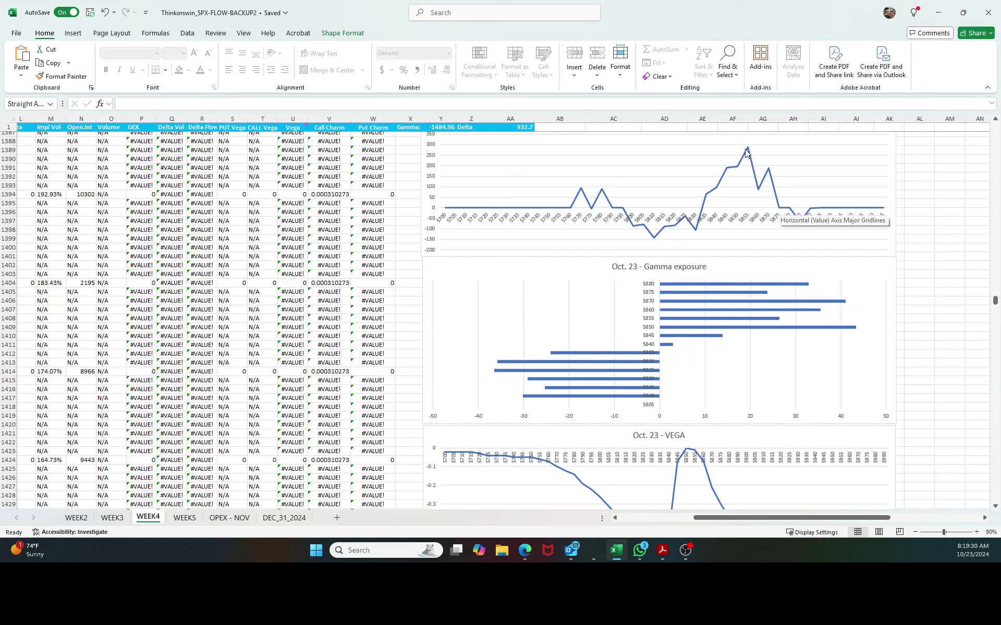
mouse_move(749, 152)
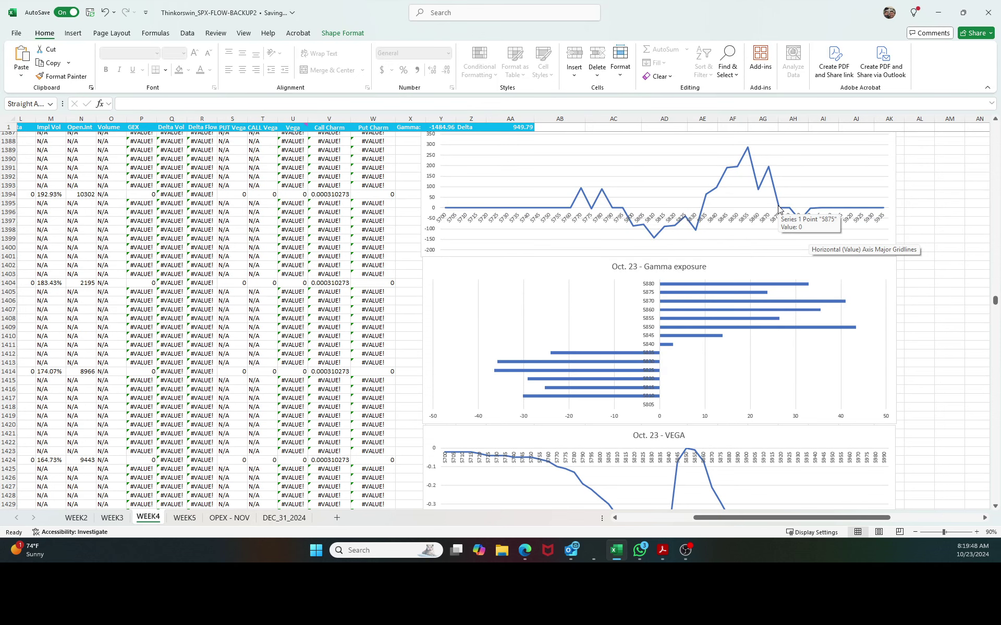
Step: Examine the Oct. 23 Gamma exposure, VEGA, VOLUME and OI charts, including the arrow-marked strikes
scroll(780, 290, "down", 10)
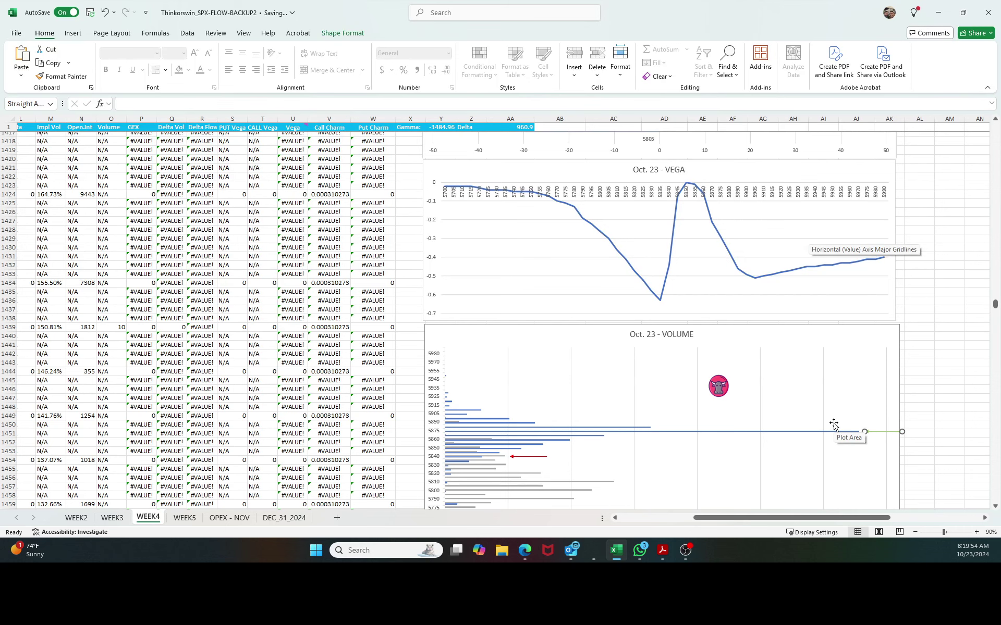
scroll(834, 425, "up", 8)
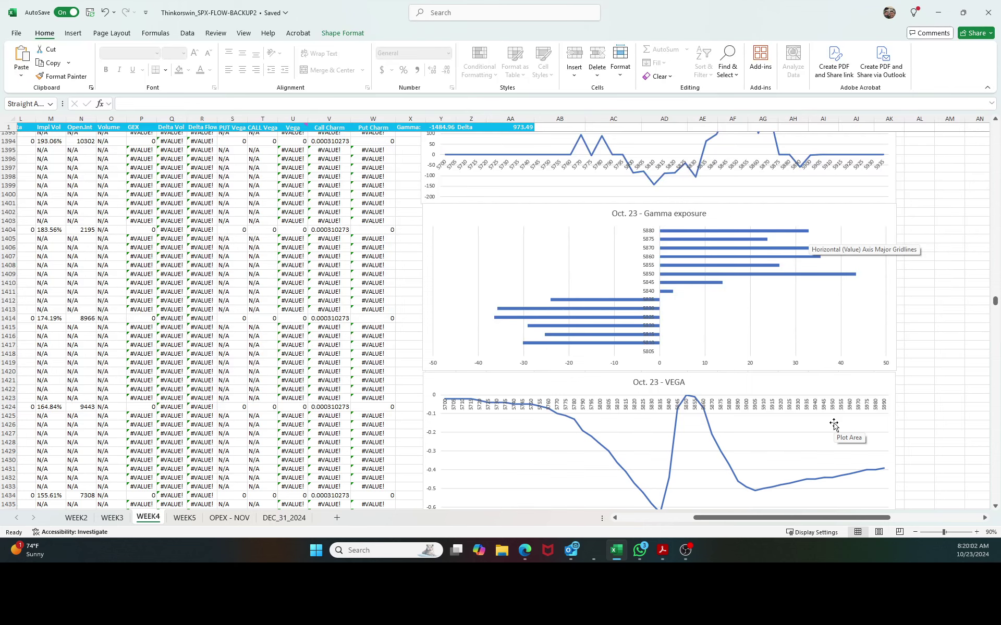
scroll(833, 424, "down", 9)
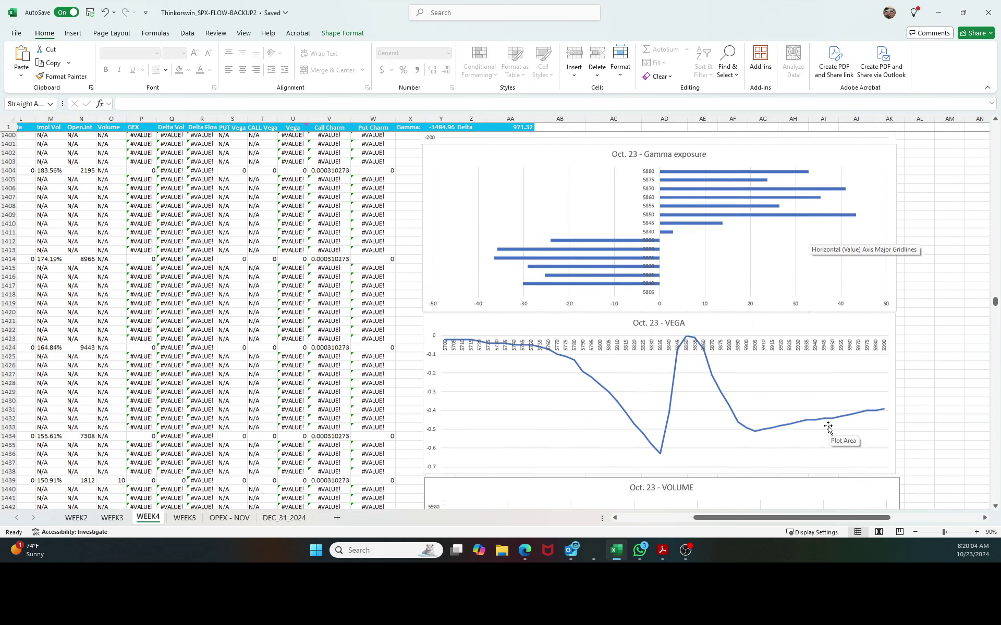
scroll(828, 428, "down", 3)
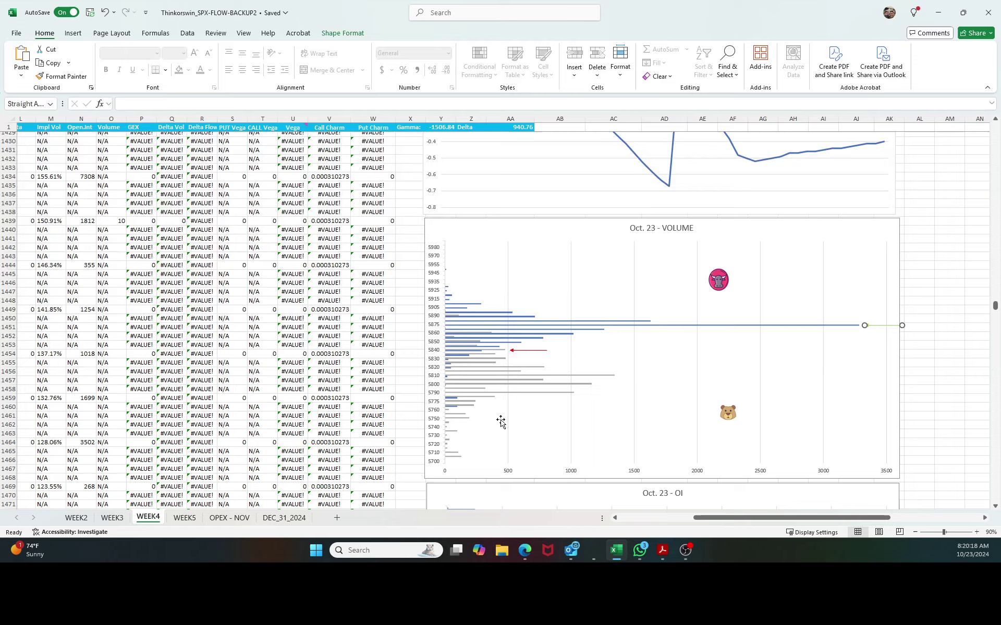
scroll(691, 422, "down", 4)
scroll(691, 422, "down", 7)
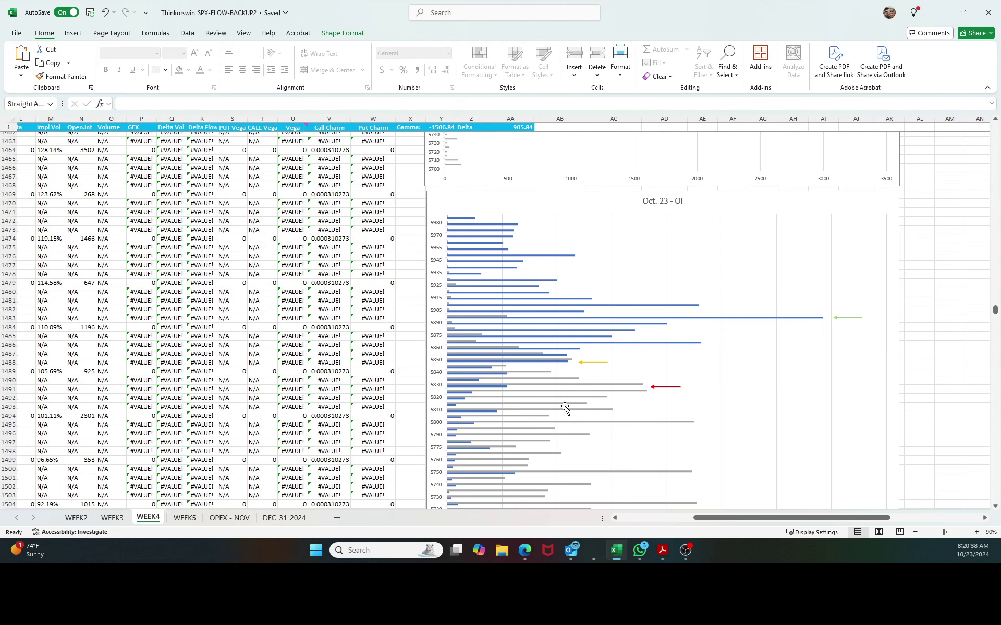
scroll(562, 428, "down", 2)
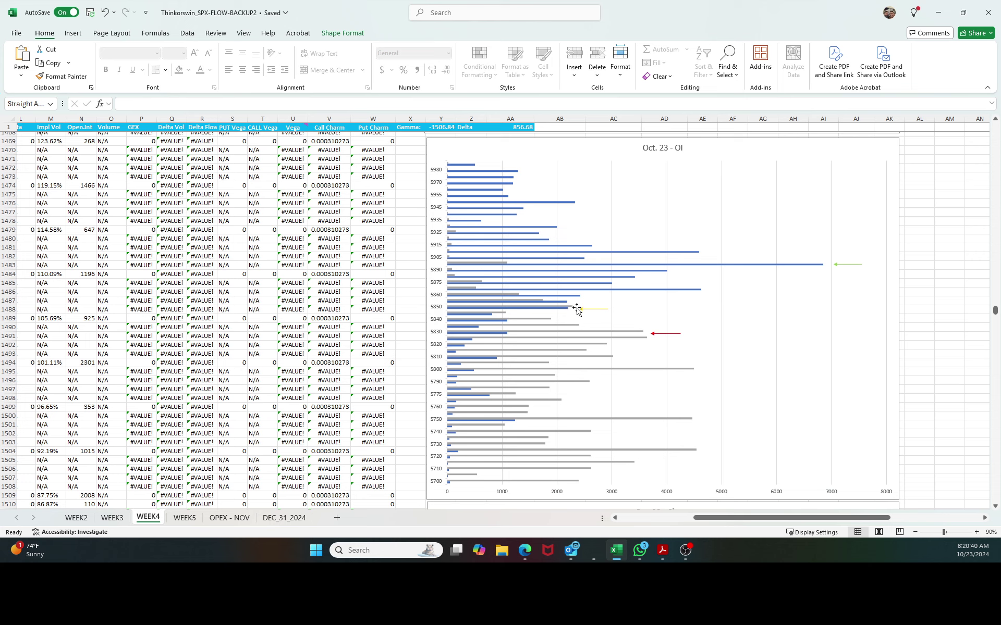
Step: Go back up to the Oct. 23 Delta Flow chart and review the WEEK4 charts again down to the OI chart
scroll(576, 392, "up", 9)
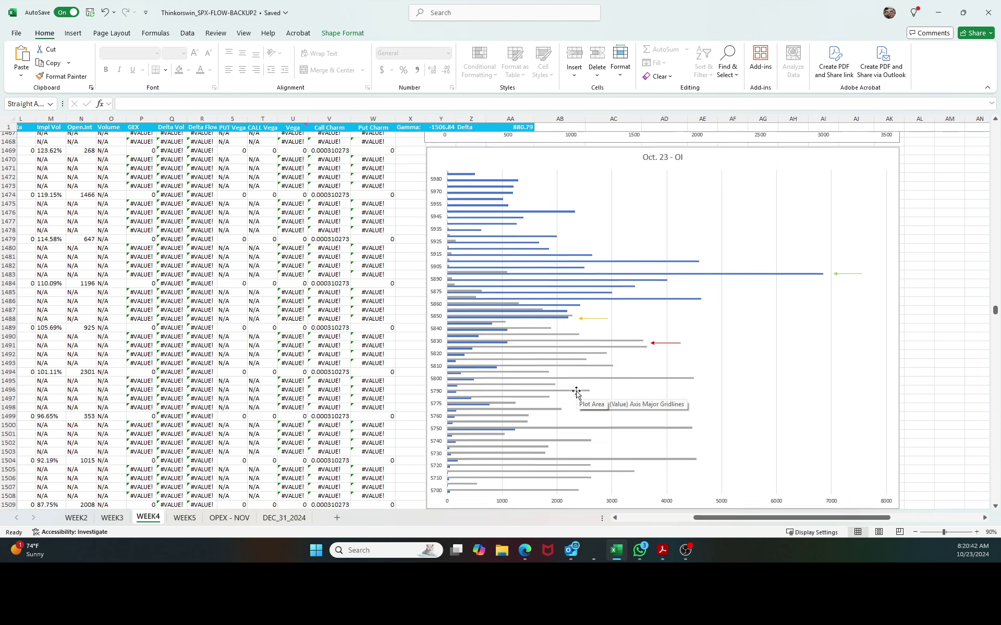
scroll(577, 392, "up", 20)
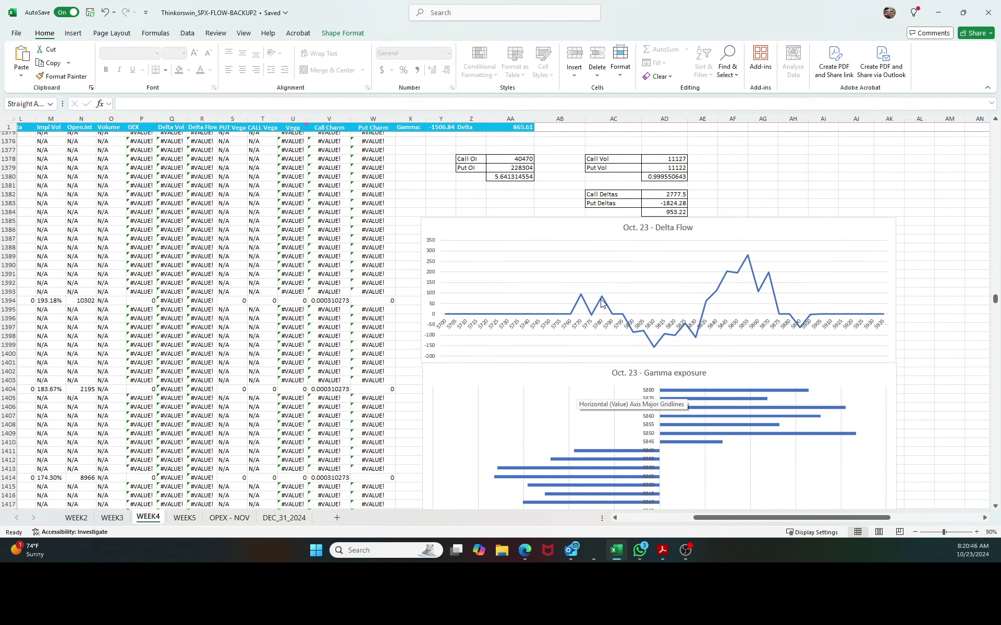
scroll(659, 422, "down", 10)
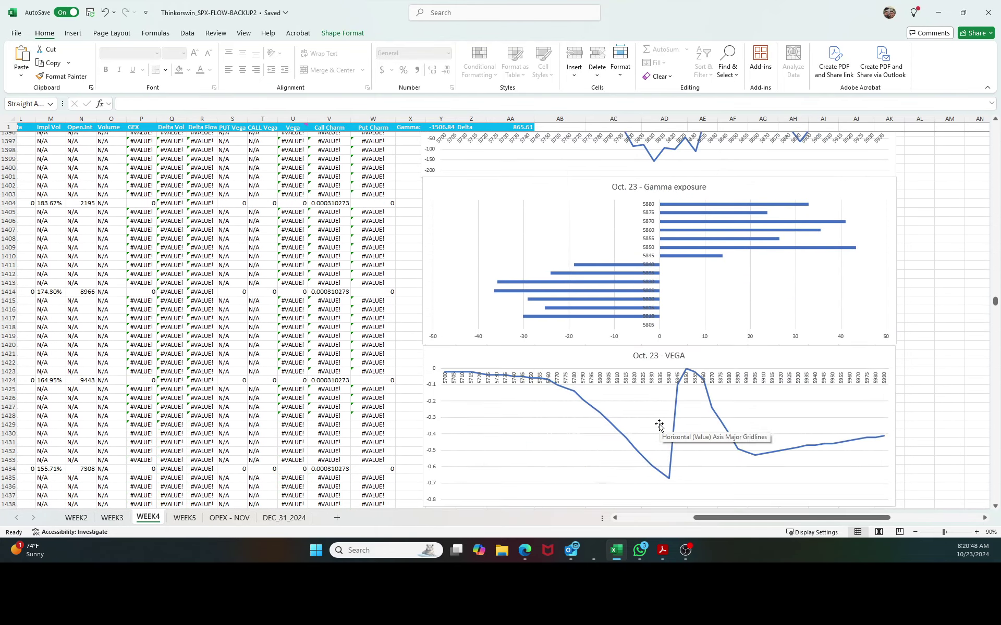
scroll(659, 427, "down", 18)
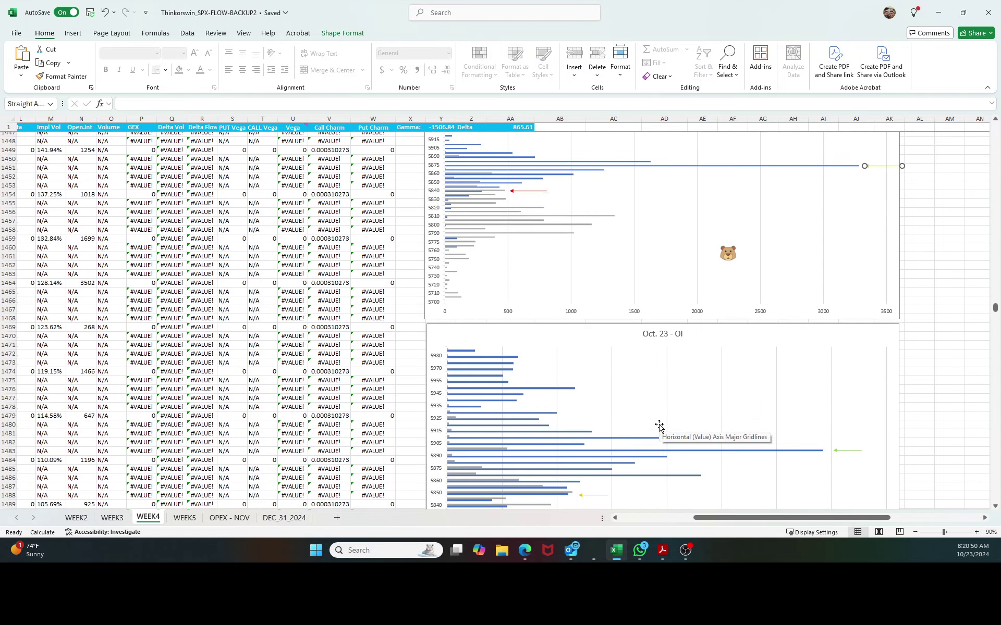
scroll(659, 426, "down", 3)
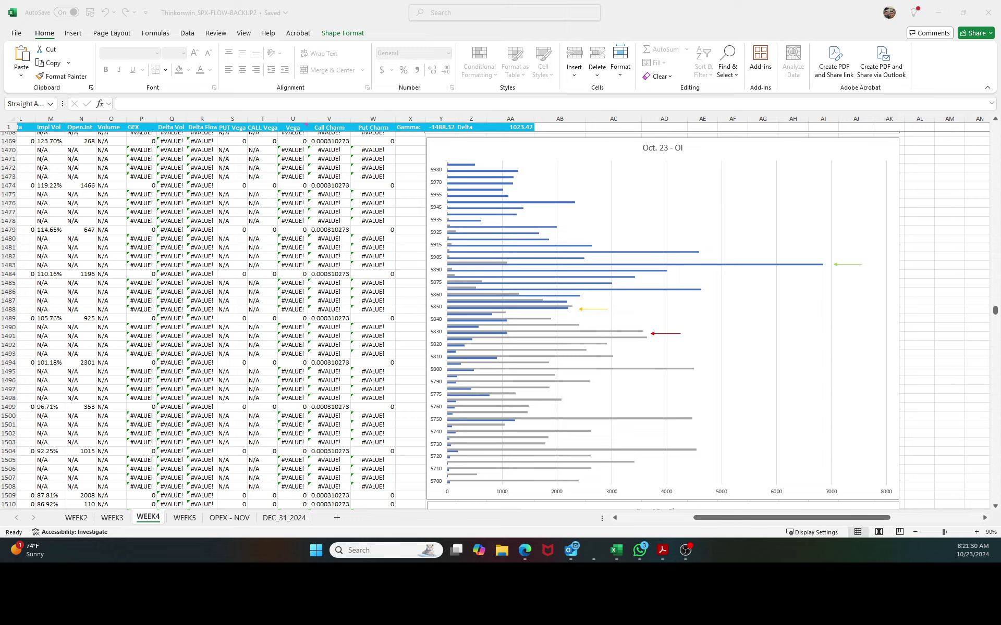
Step: Switch to the USA Economic Agenda Oct. 21 - 25 in Notepad and read the Thursday Oct. 24 and Friday Oct. 25 events, including New Home Sales
scroll(451, 311, "down", 9)
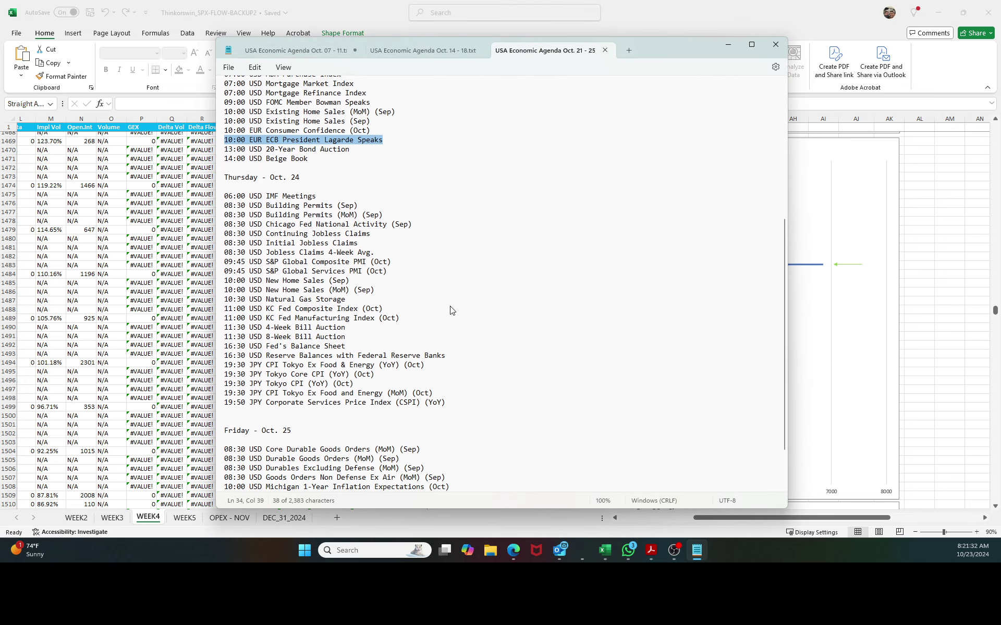
scroll(451, 311, "down", 2)
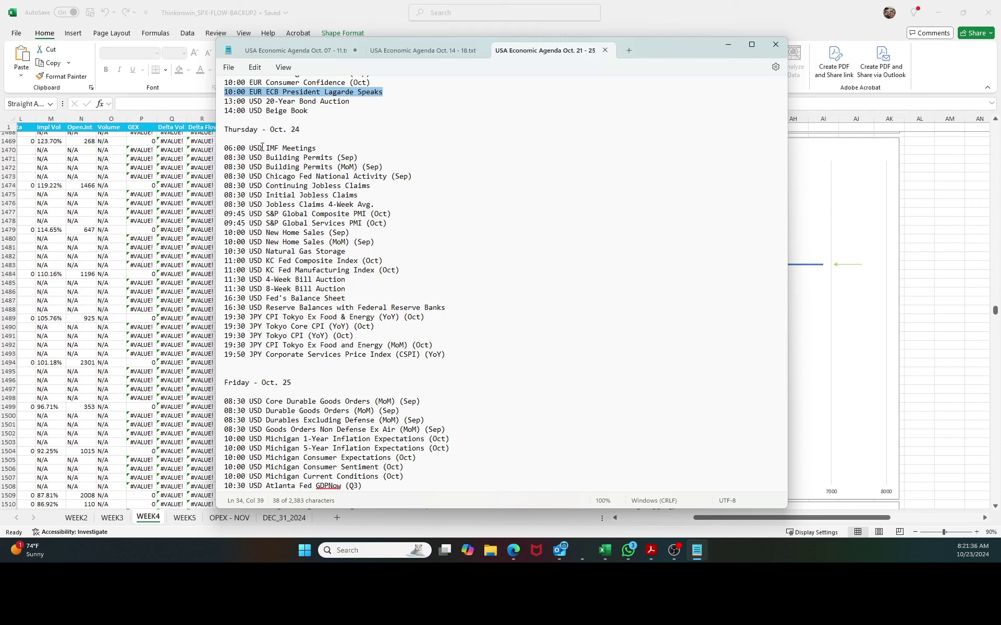
left_click(367, 190)
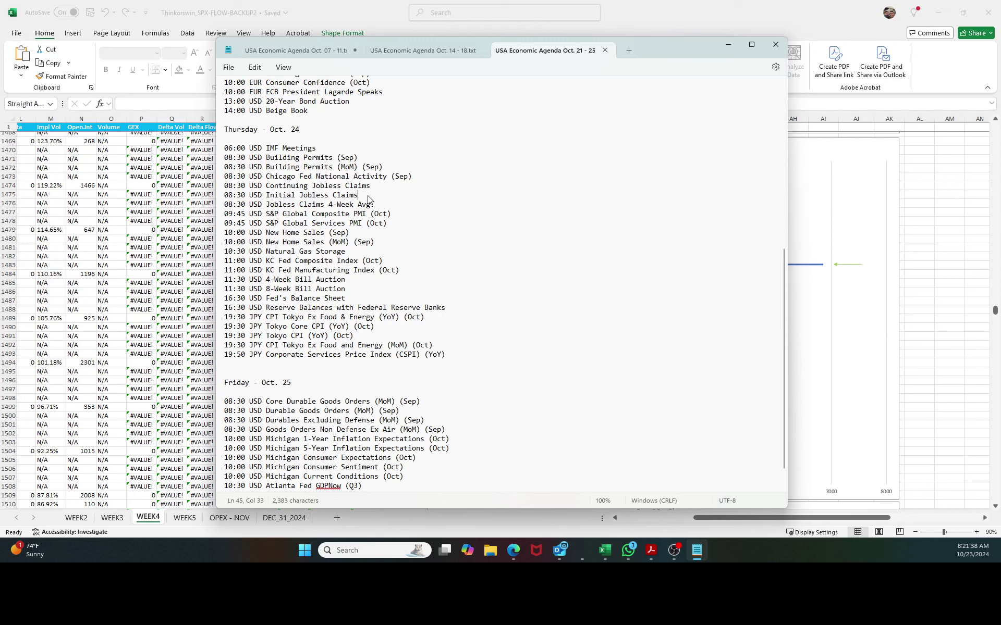
left_click_drag(391, 214, 303, 233)
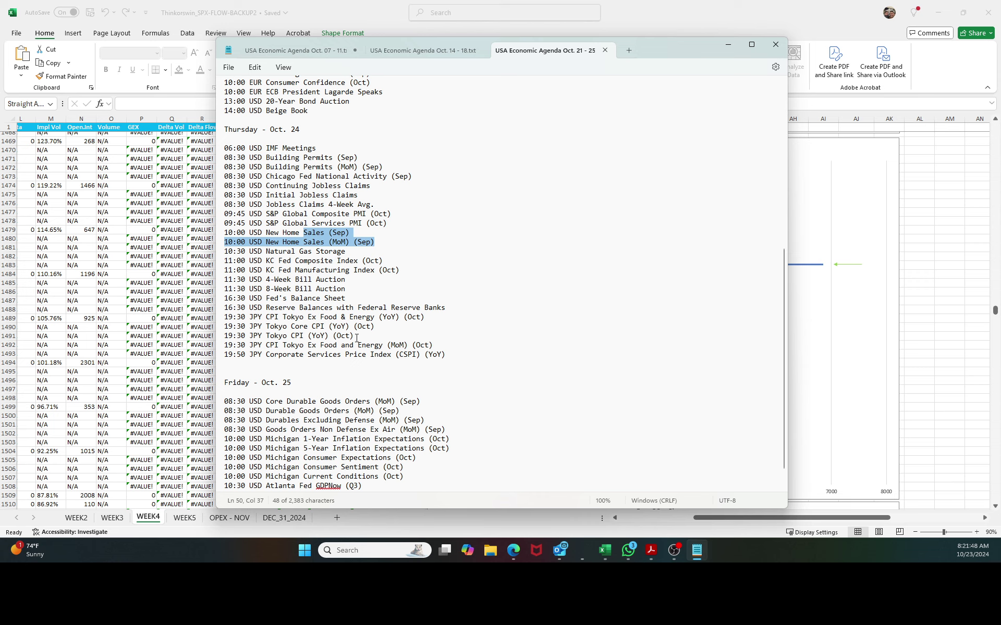
scroll(357, 339, "down", 1)
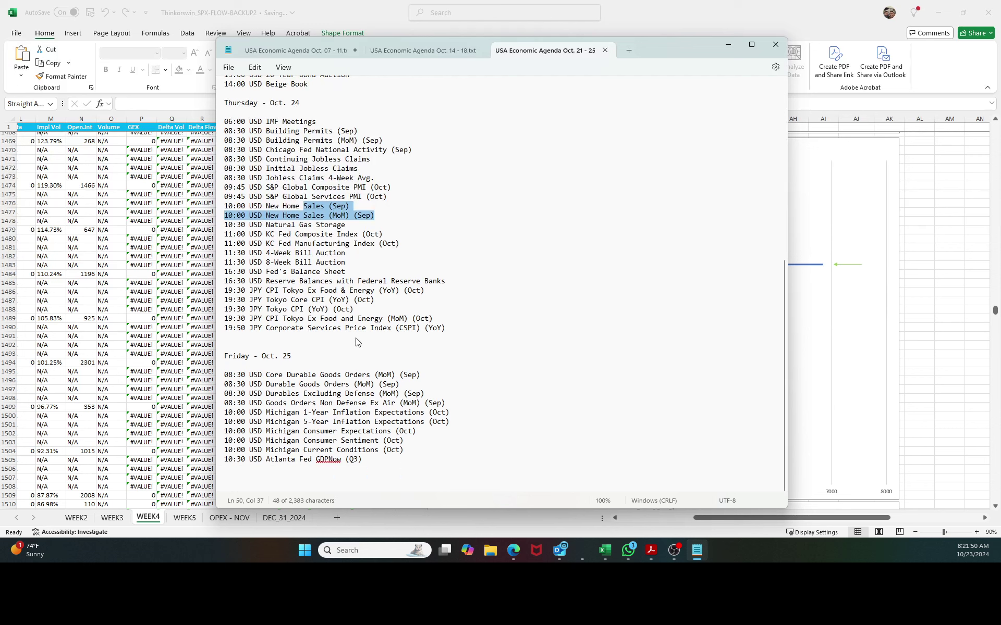
left_click(520, 359)
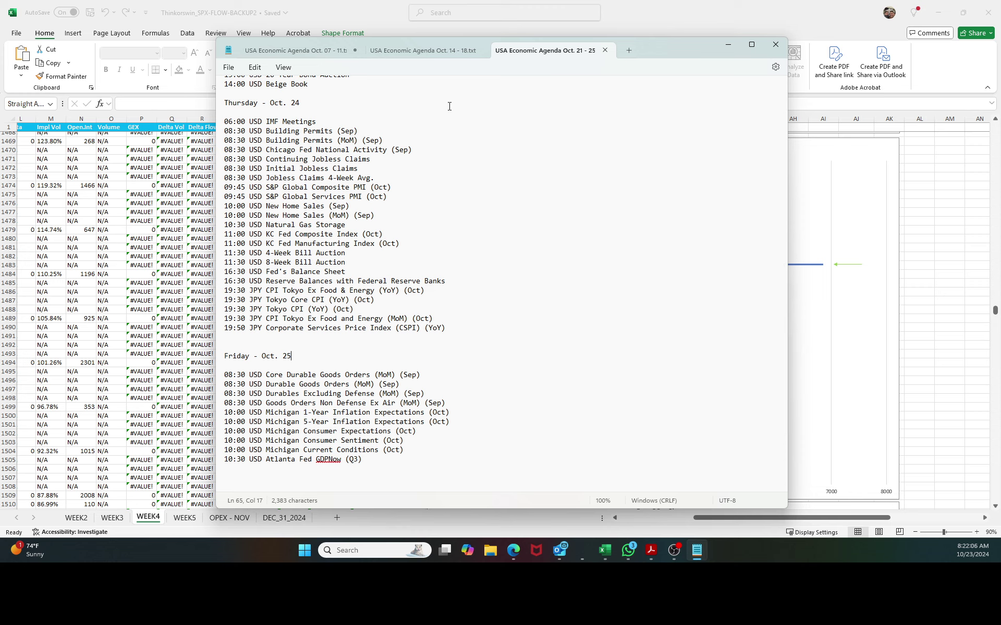
Step: Close the economic agenda and return to the Oct. 23 VOLUME and OI charts in the Excel flow workbook
left_click(776, 45)
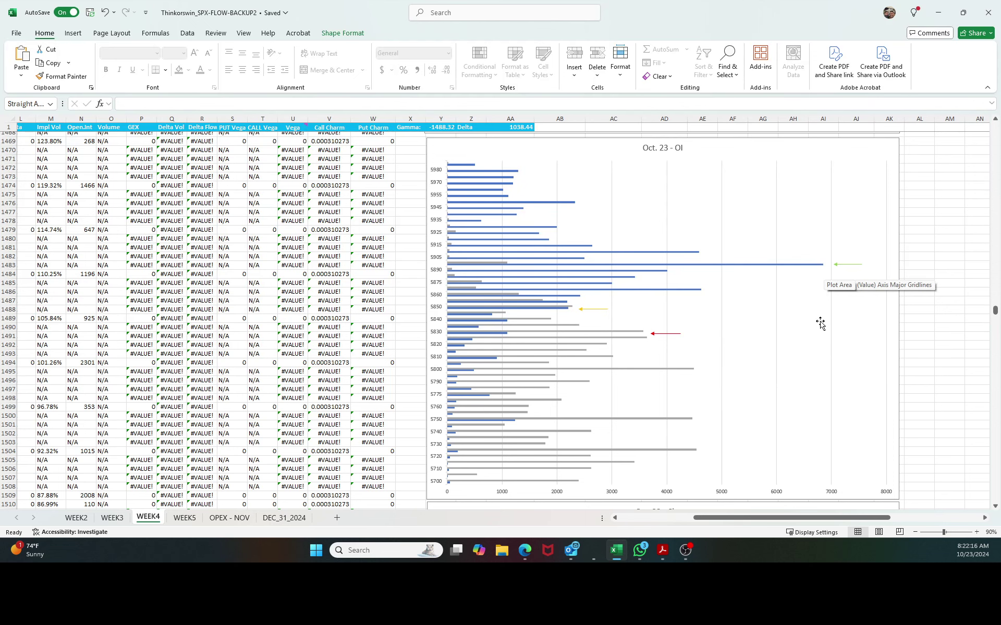
scroll(820, 323, "up", 3)
scroll(820, 323, "up", 1)
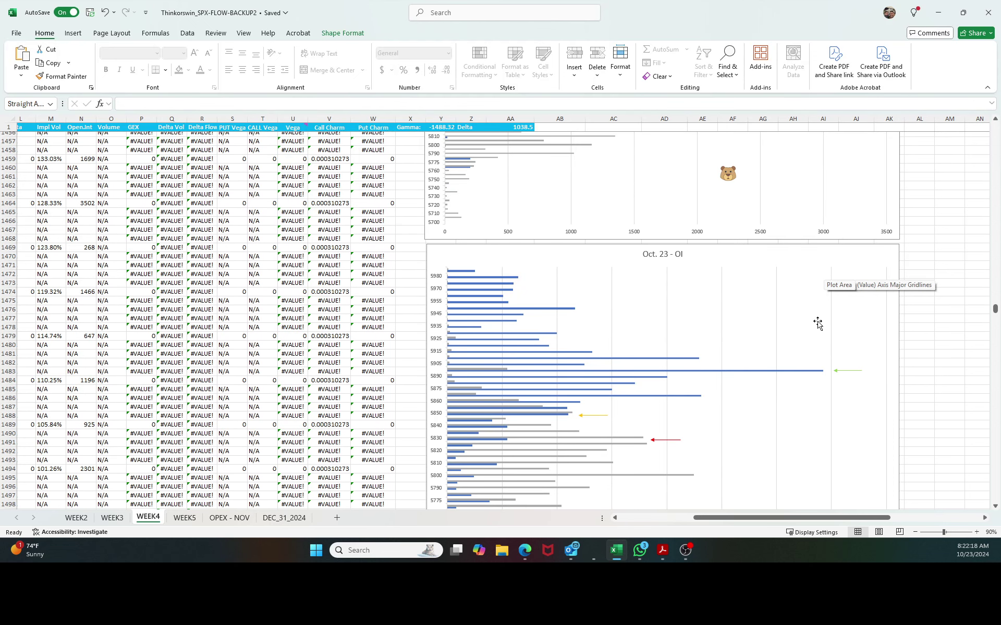